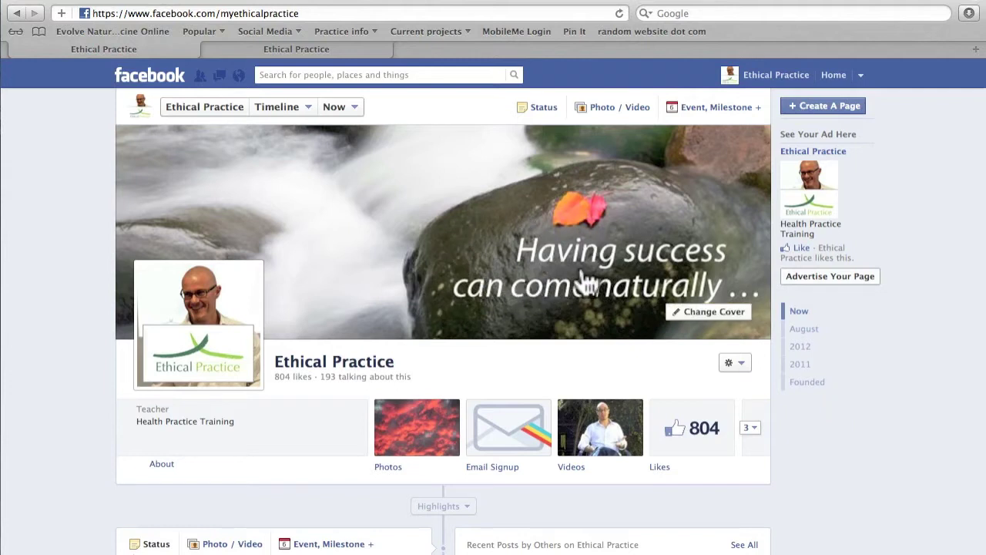
# - Browse the Ethical Practice timeline posts and Likes box, then return to Recent Posts by Others
pyautogui.moveTo(235, 341)
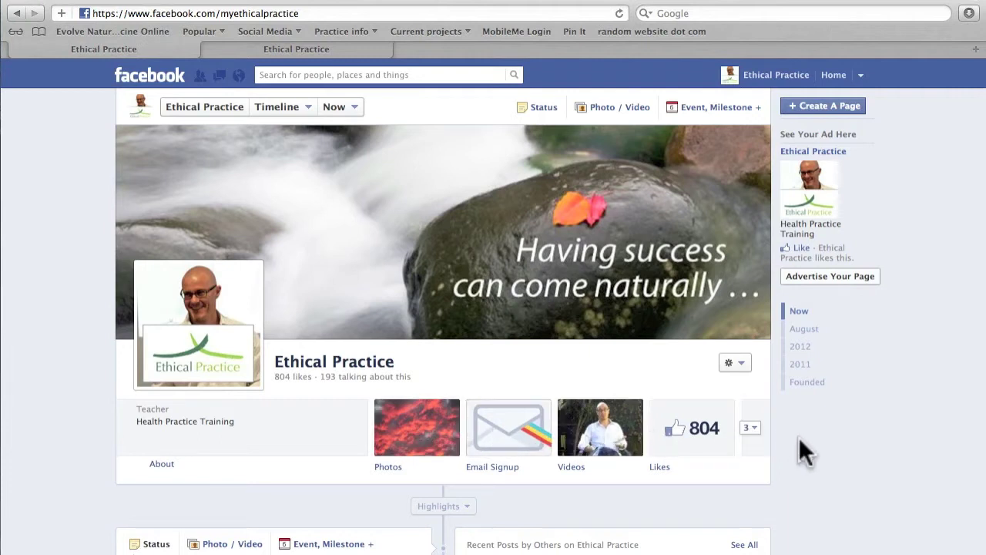
pyautogui.scroll(-3, 801, 441)
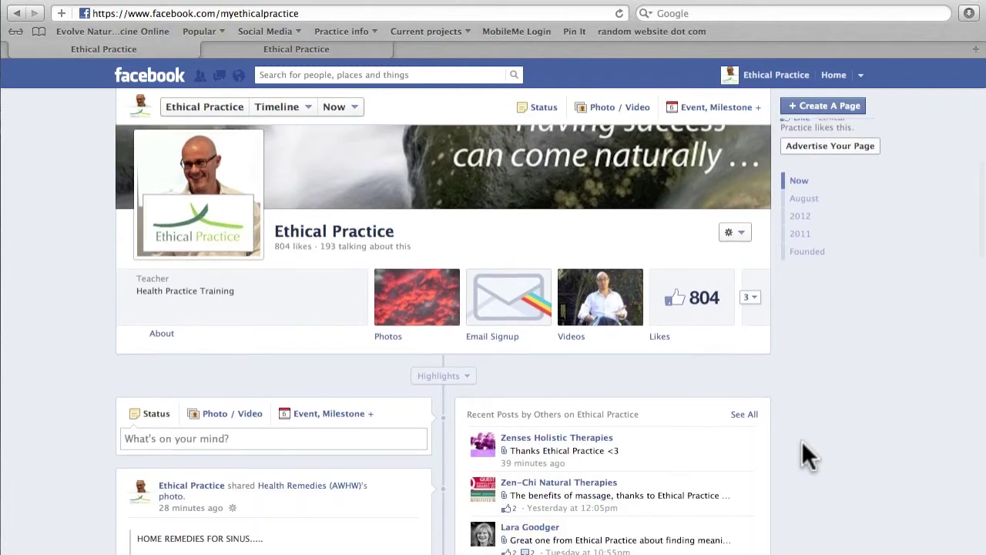
pyautogui.scroll(-4, 802, 443)
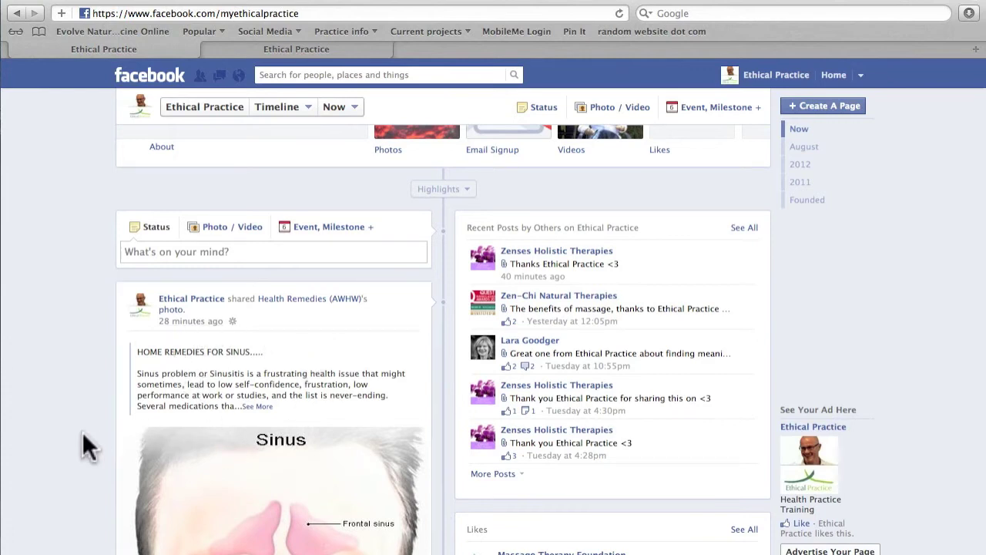
pyautogui.scroll(-4, 83, 446)
pyautogui.scroll(-15, 83, 443)
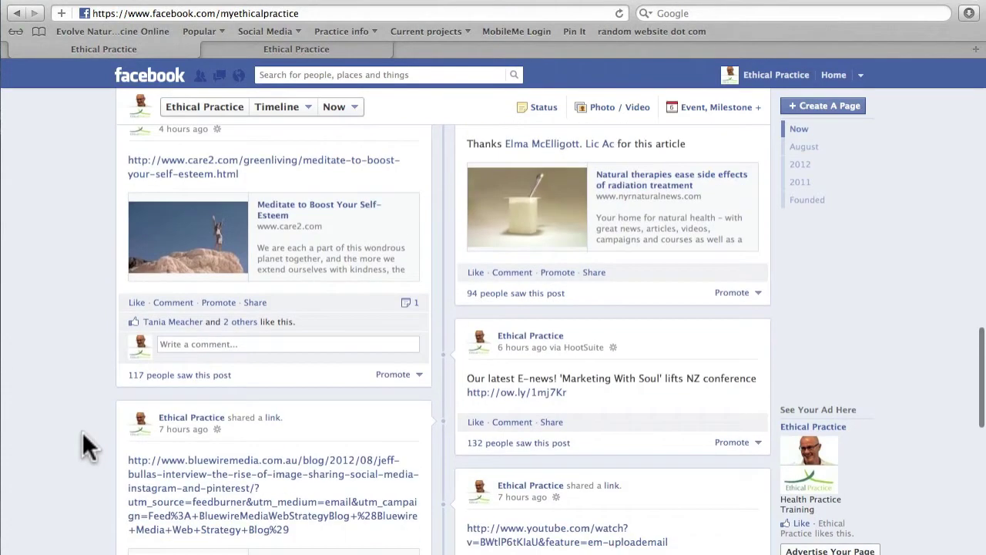
pyautogui.scroll(-6, 83, 435)
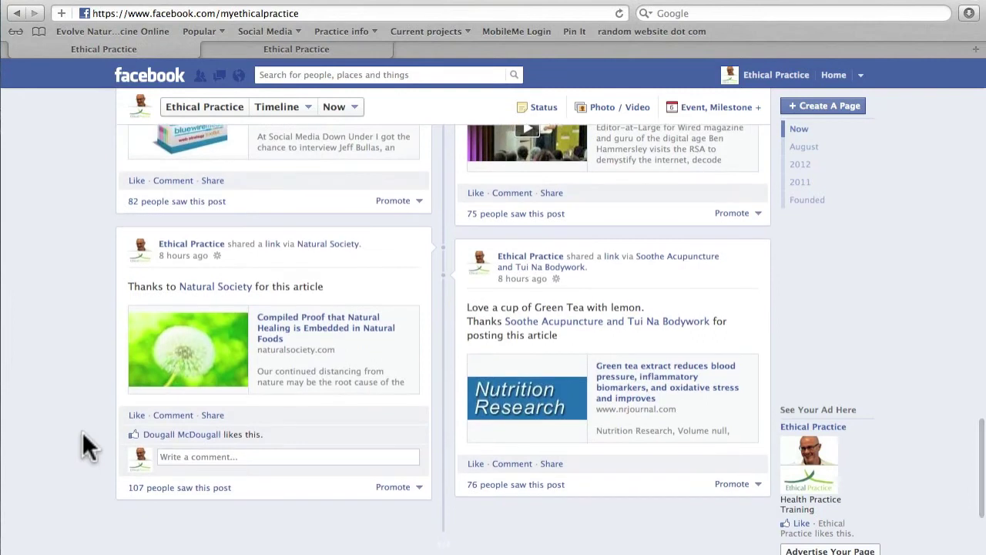
pyautogui.scroll(18, 83, 445)
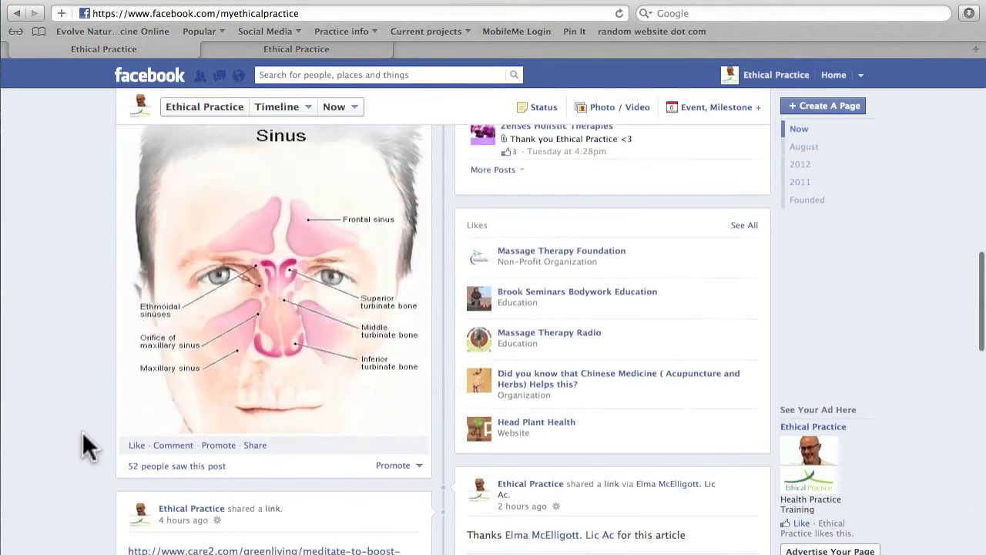
pyautogui.scroll(5, 83, 446)
pyautogui.scroll(-5, 83, 445)
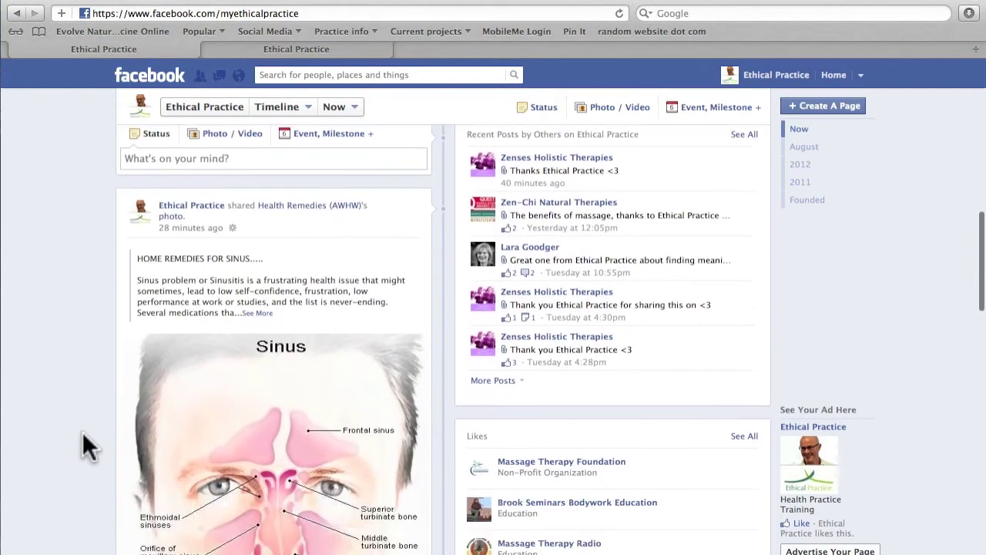
pyautogui.scroll(-2, 82, 433)
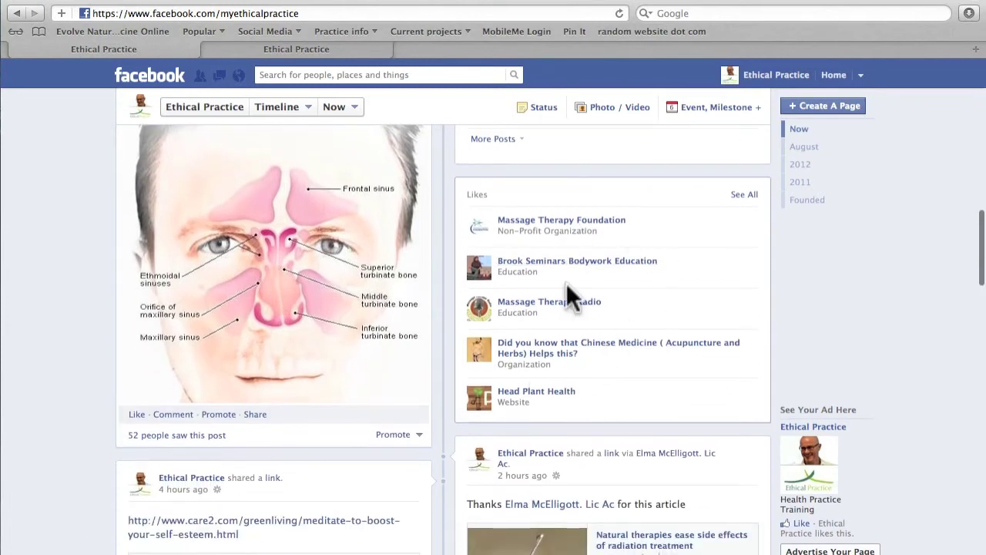
pyautogui.scroll(7, 853, 290)
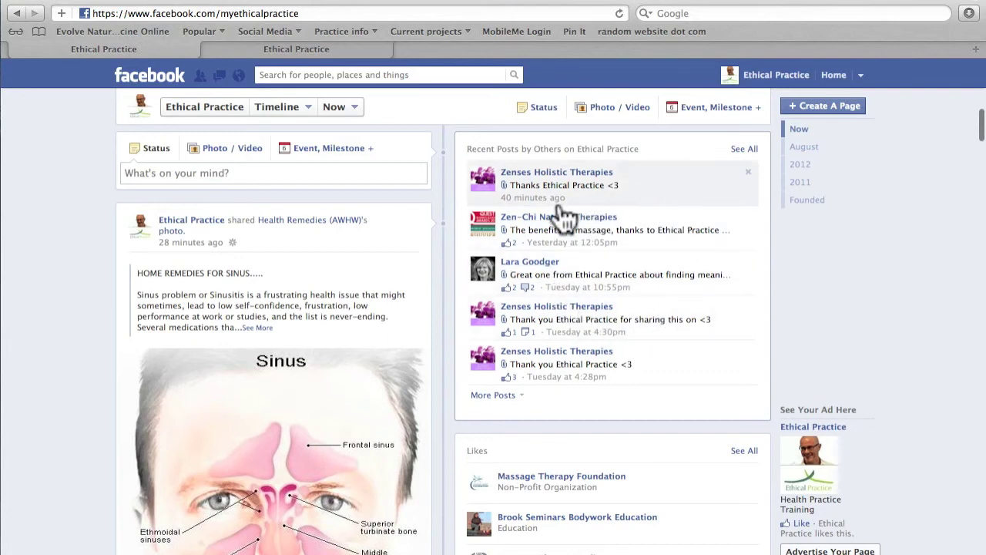
pyautogui.moveTo(563, 222)
# - Scroll up to the Admin Panel and reveal Show Older in its Notifications list
pyautogui.scroll(5, 917, 265)
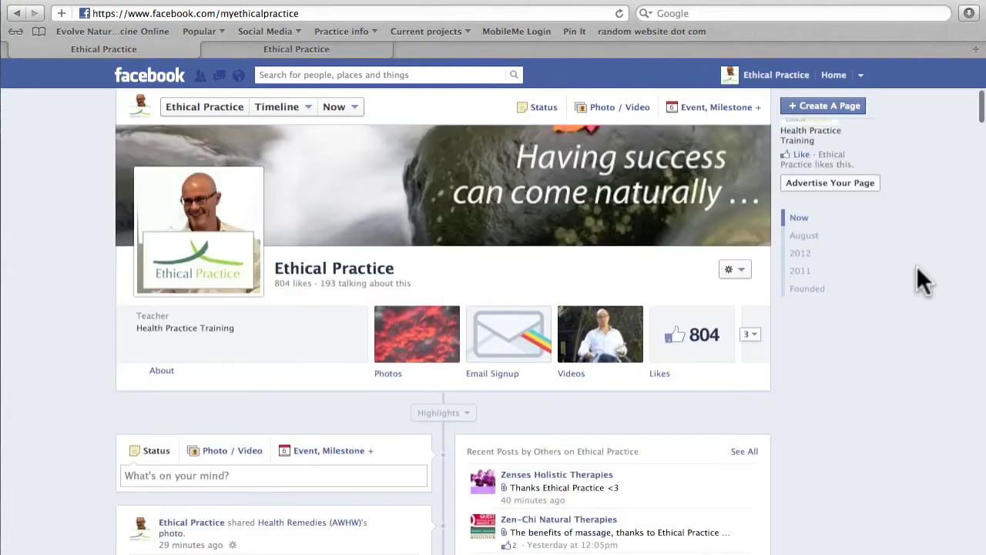
pyautogui.scroll(5, 917, 268)
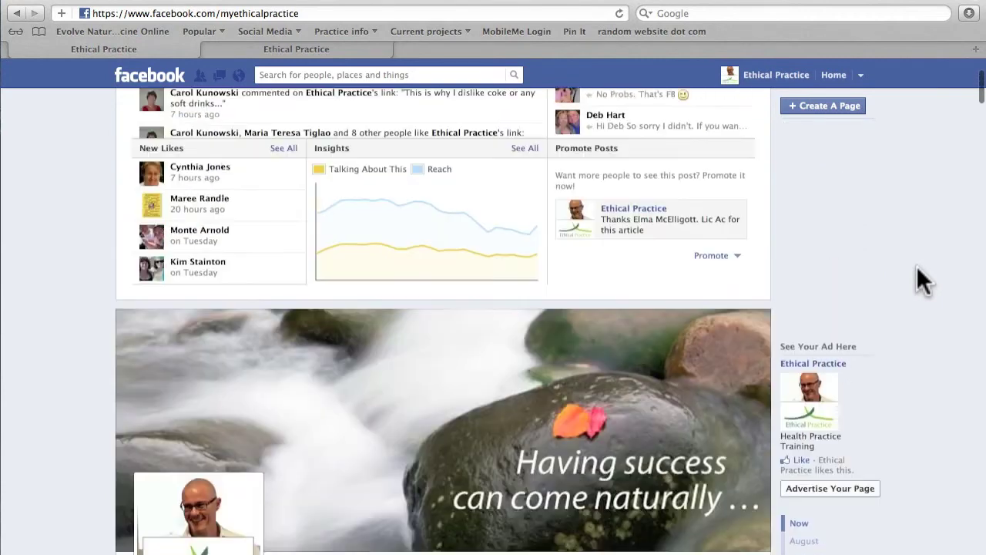
pyautogui.scroll(1, 917, 265)
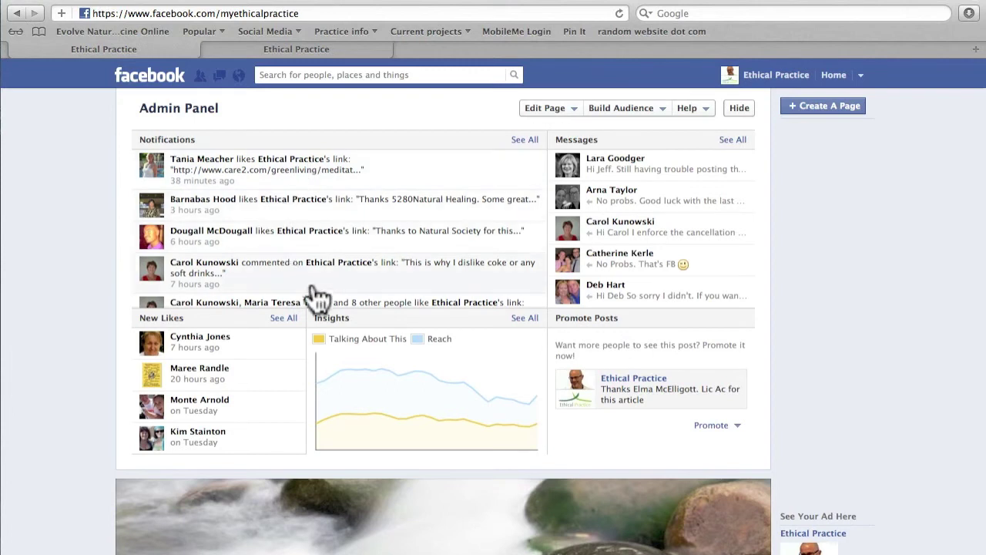
pyautogui.scroll(-2, 324, 300)
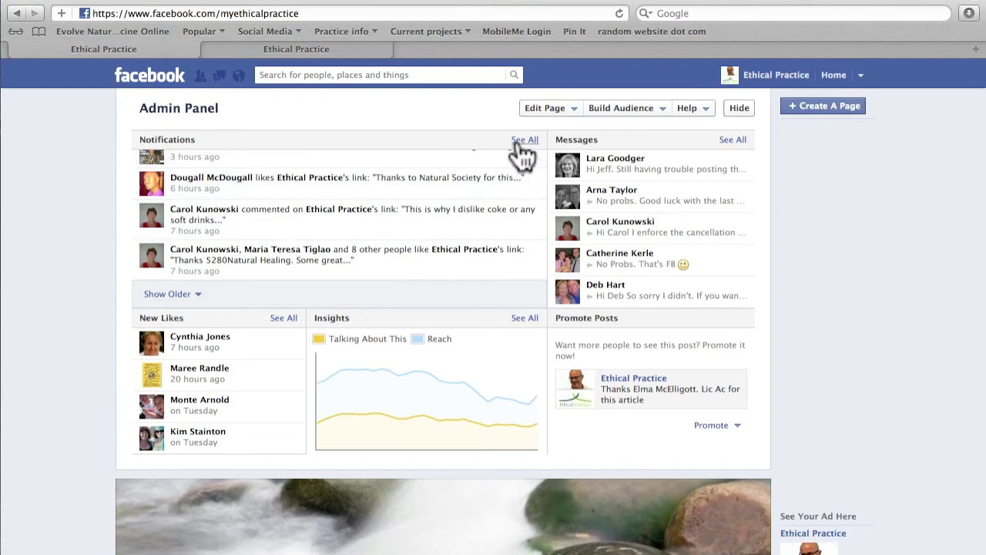
pyautogui.click(239, 78)
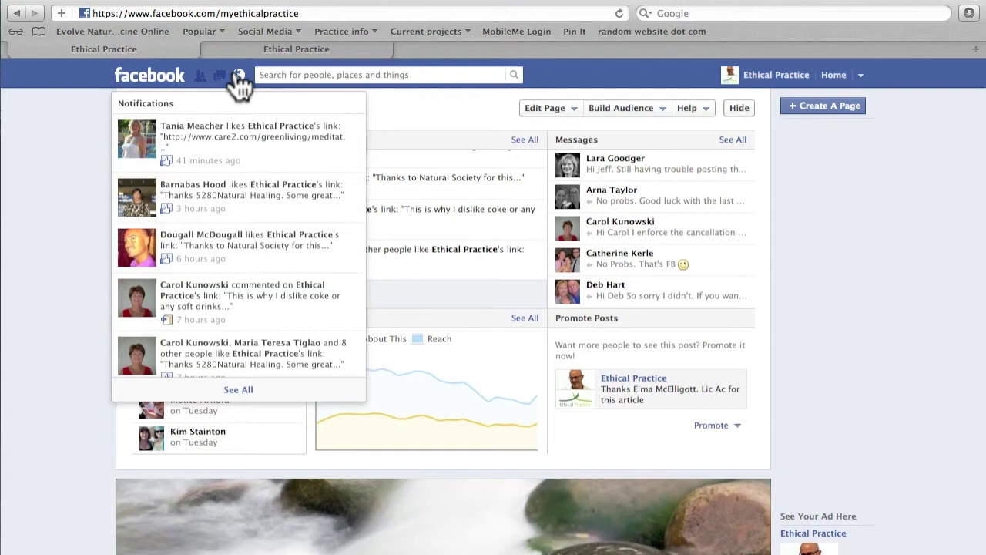
pyautogui.click(17, 131)
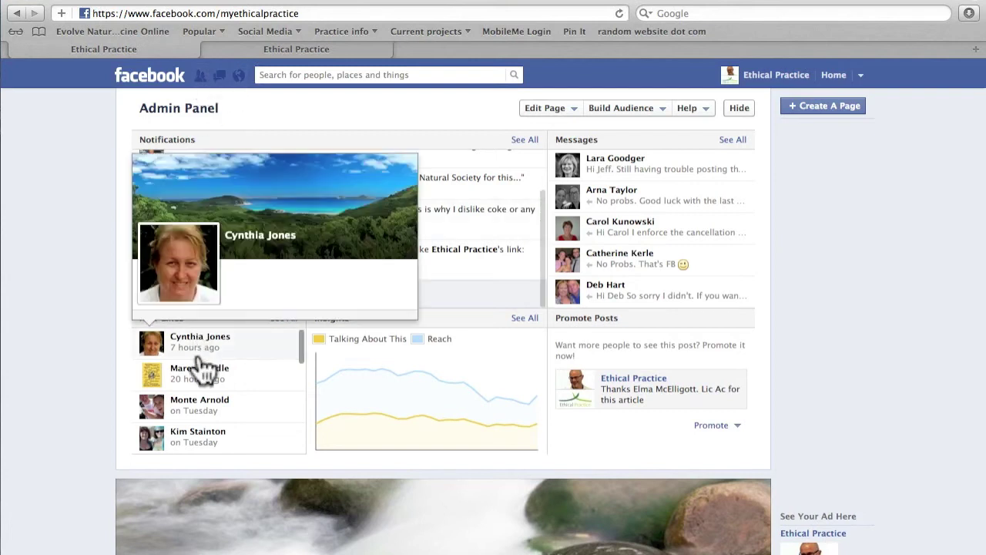
pyautogui.moveTo(229, 387)
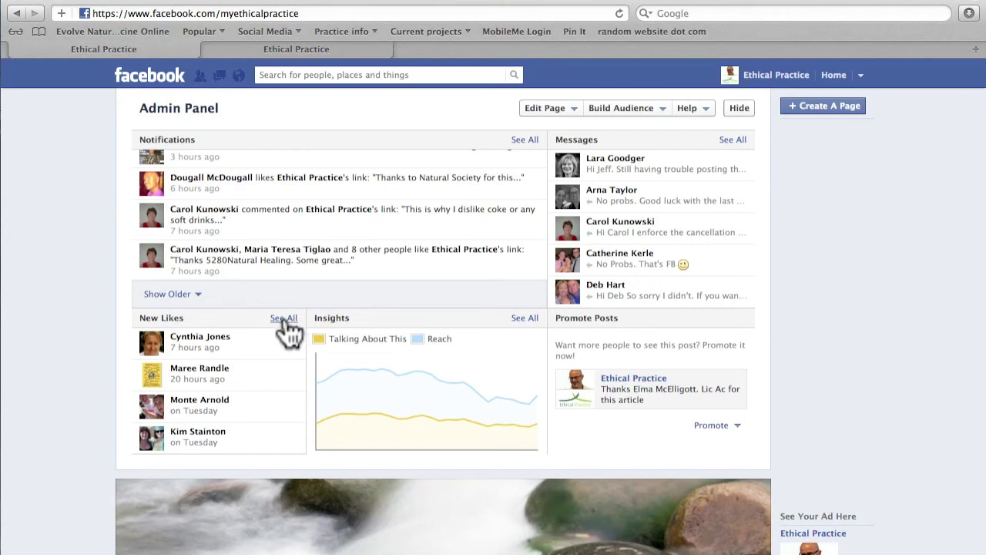
# - Read the weekly reach, post and talking-about values on the Insights graph, then view the Page Posts table
pyautogui.moveTo(385, 384)
pyautogui.click(364, 45)
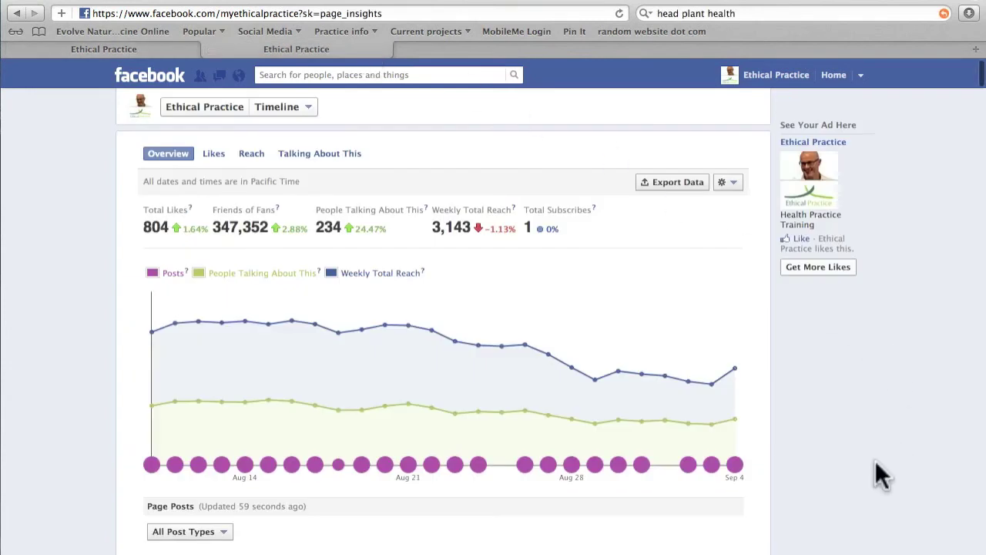
pyautogui.scroll(-1, 872, 462)
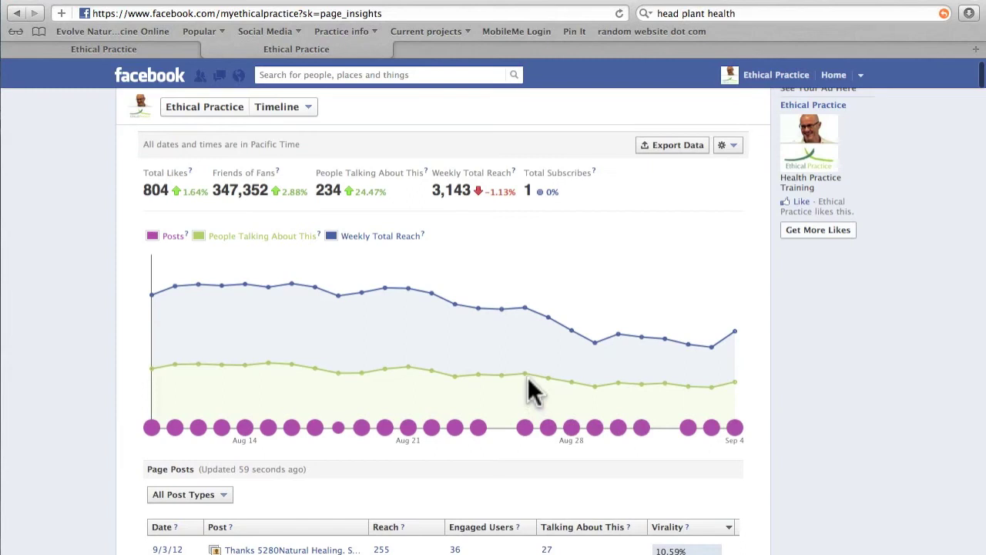
pyautogui.moveTo(386, 286)
pyautogui.moveTo(383, 429)
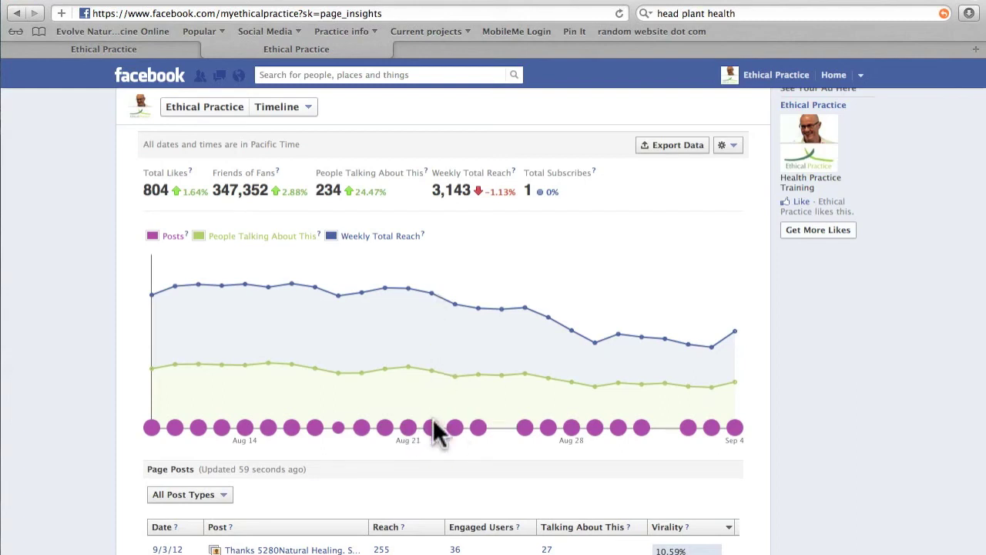
pyautogui.moveTo(433, 426)
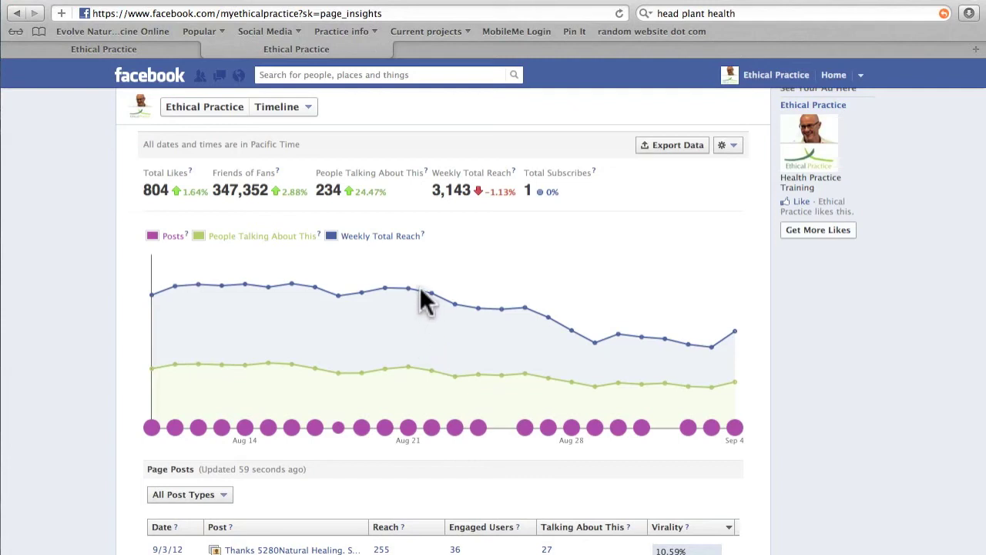
pyautogui.moveTo(408, 367)
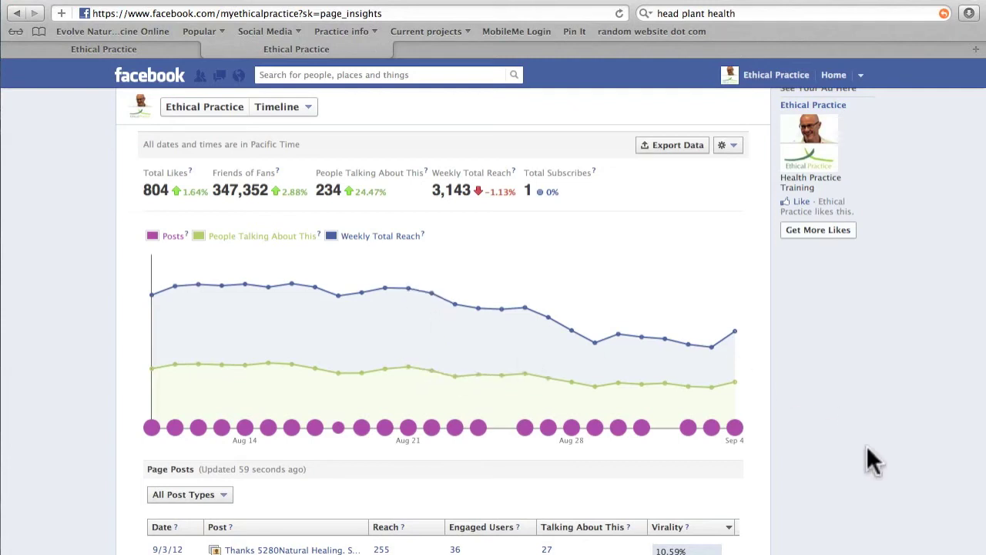
pyautogui.scroll(-2, 866, 445)
pyautogui.scroll(-4, 867, 448)
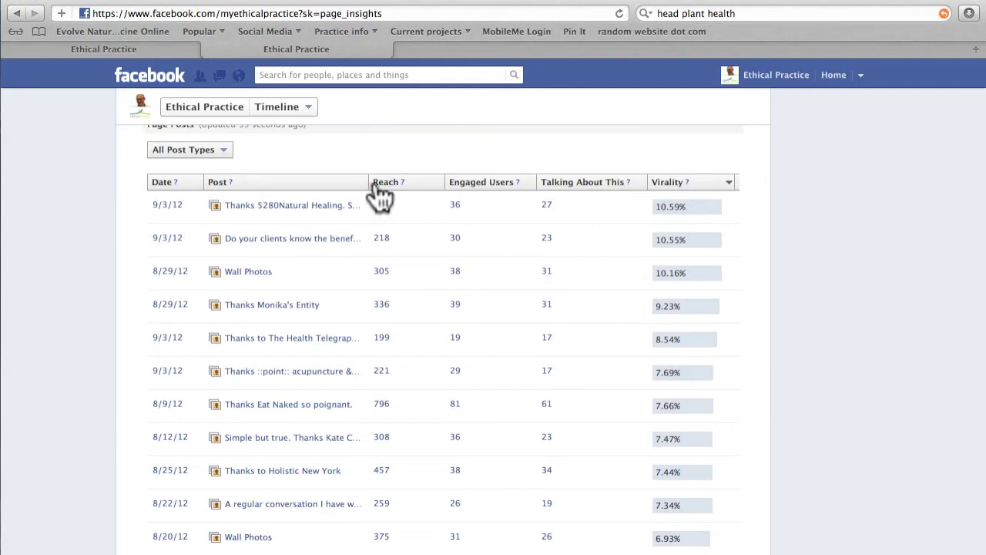
pyautogui.scroll(1, 806, 246)
pyautogui.scroll(1, 806, 244)
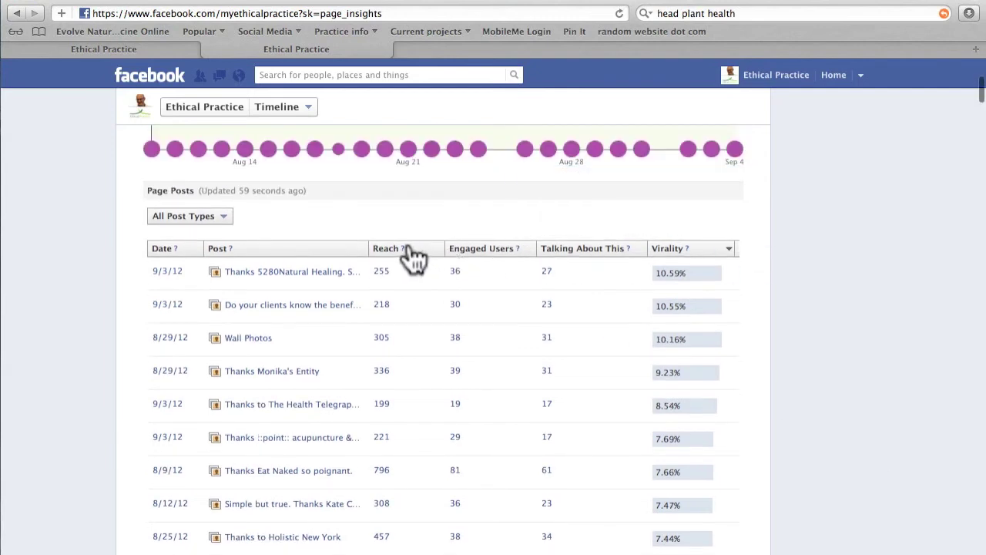
pyautogui.moveTo(404, 254)
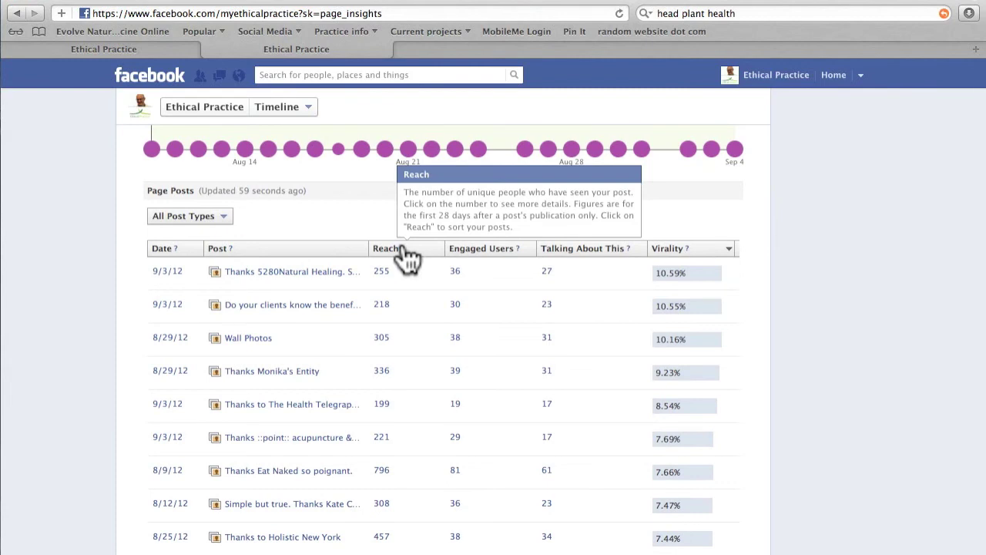
pyautogui.moveTo(518, 254)
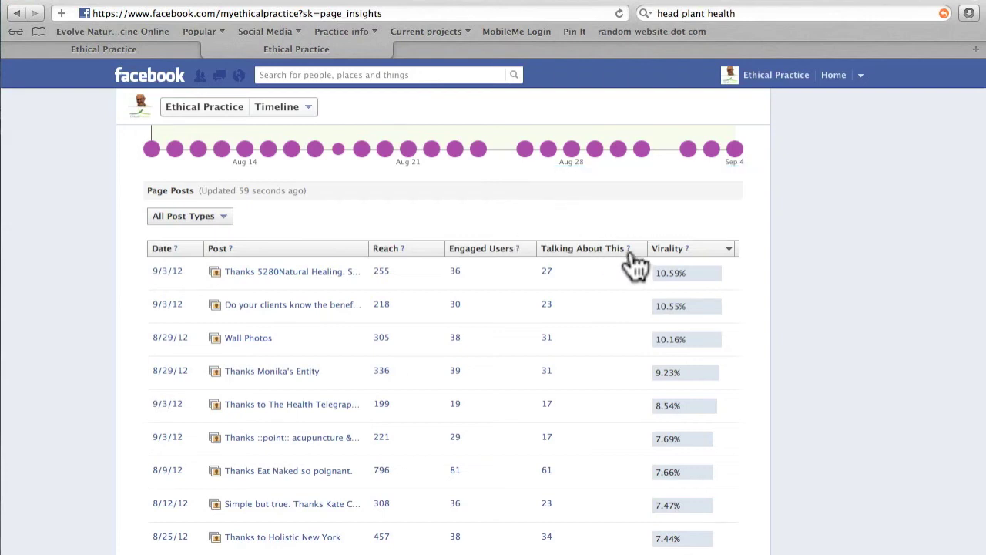
pyautogui.moveTo(627, 252)
pyautogui.moveTo(687, 251)
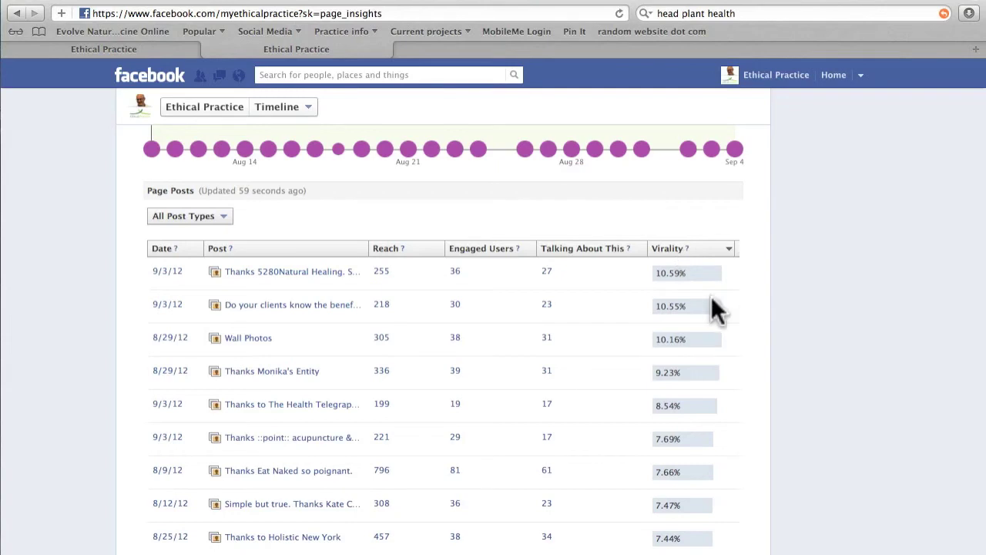
pyautogui.scroll(-1, 610, 347)
pyautogui.scroll(-5, 610, 351)
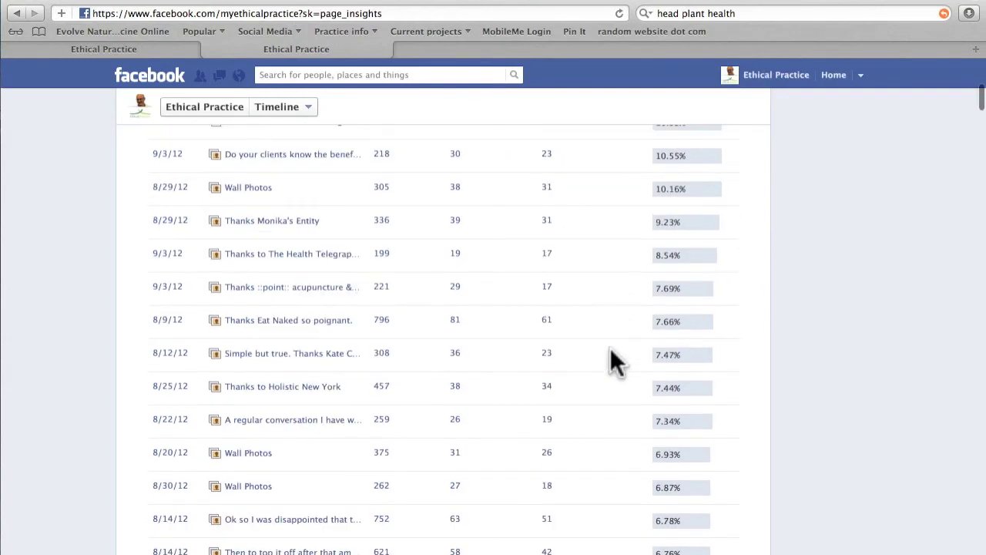
pyautogui.scroll(-5, 611, 297)
pyautogui.scroll(-2, 613, 297)
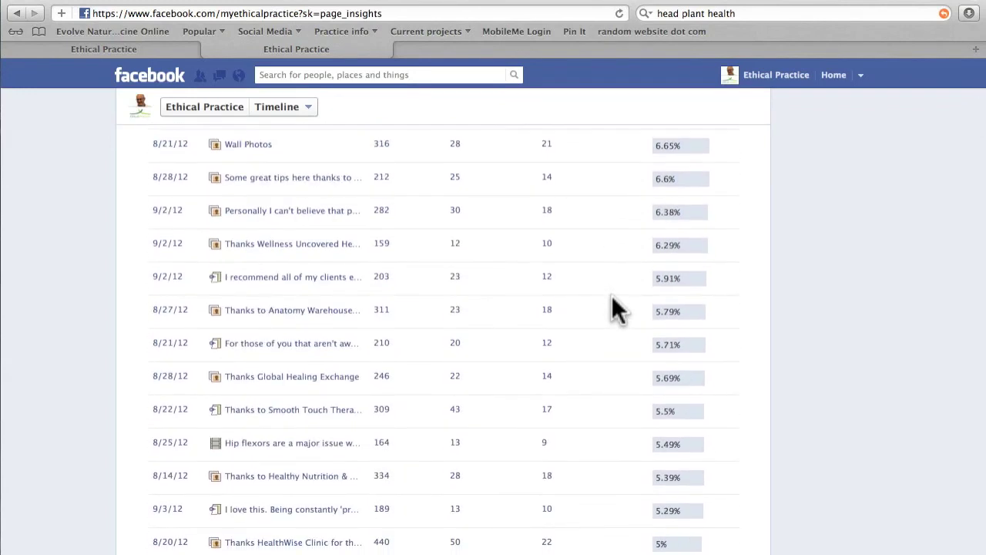
pyautogui.scroll(-3, 612, 297)
pyautogui.scroll(20, 612, 296)
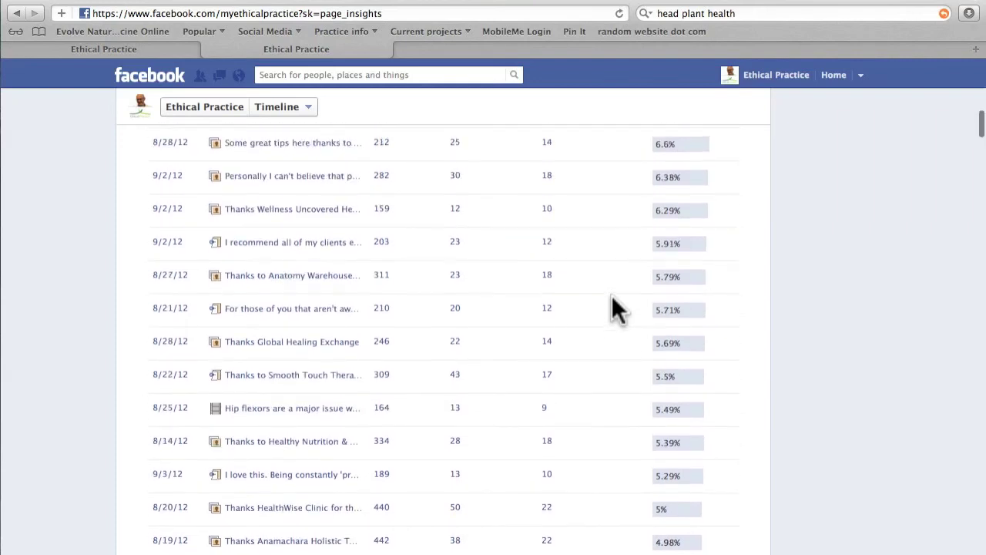
pyautogui.scroll(1, 614, 302)
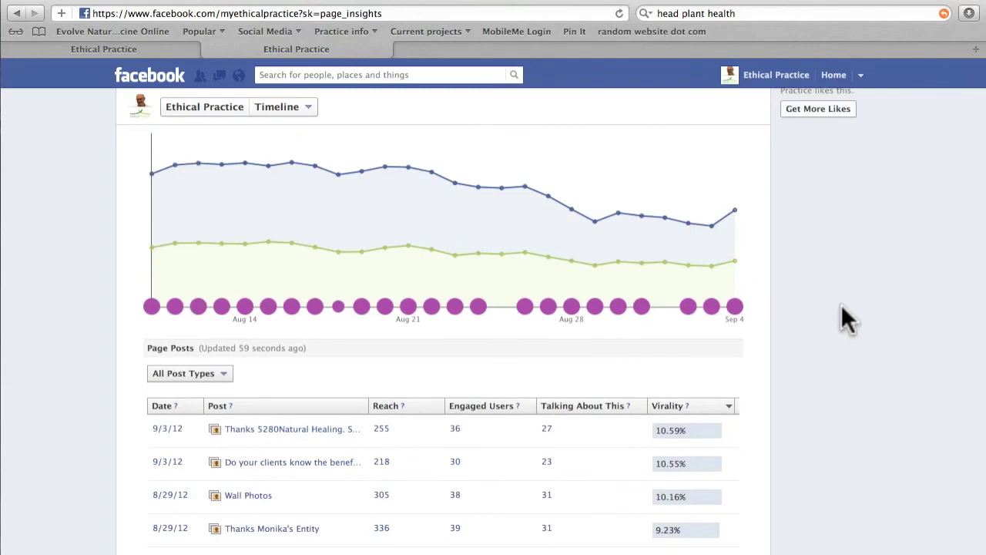
pyautogui.scroll(-5, 808, 381)
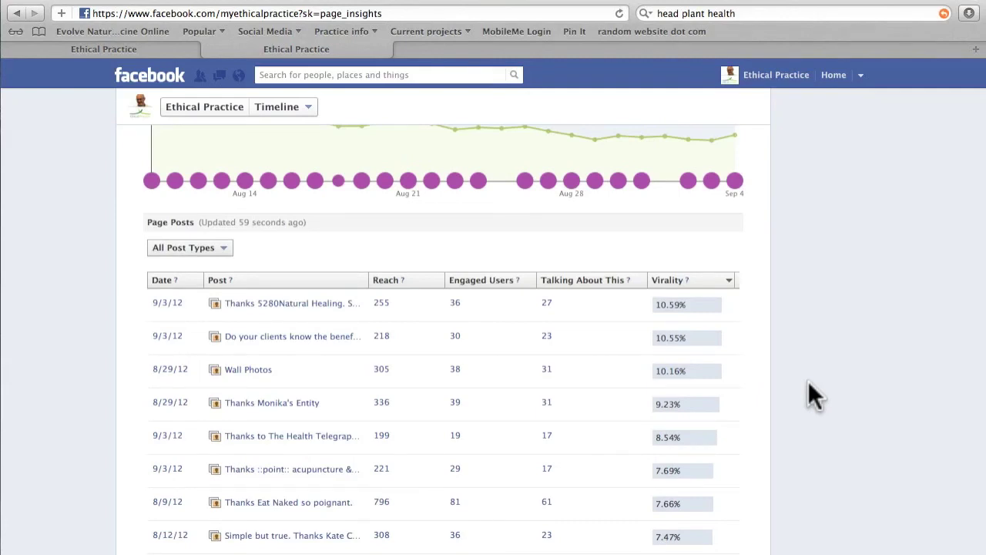
pyautogui.scroll(10, 808, 380)
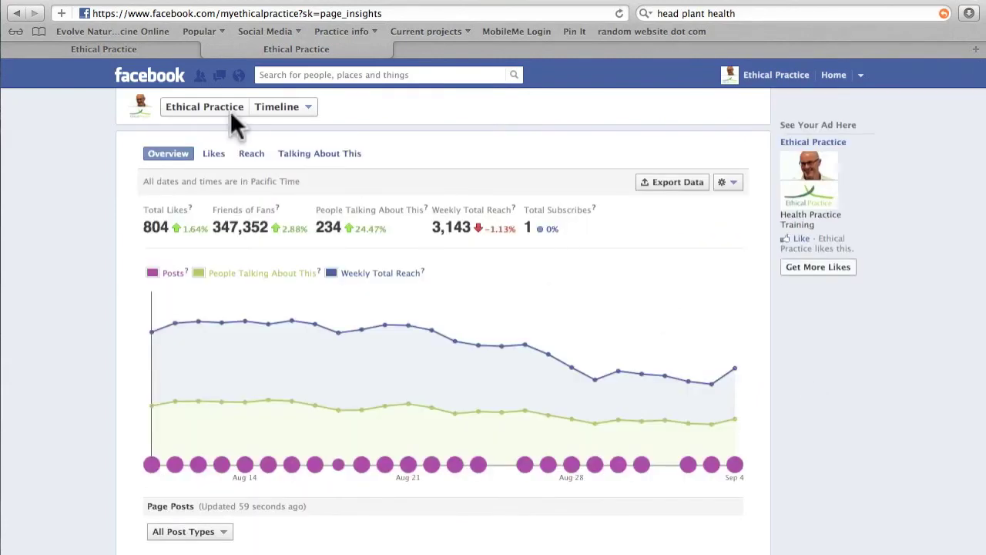
# - Go back to the first Ethical Practice tab and scroll down to the timeline cover
pyautogui.click(162, 49)
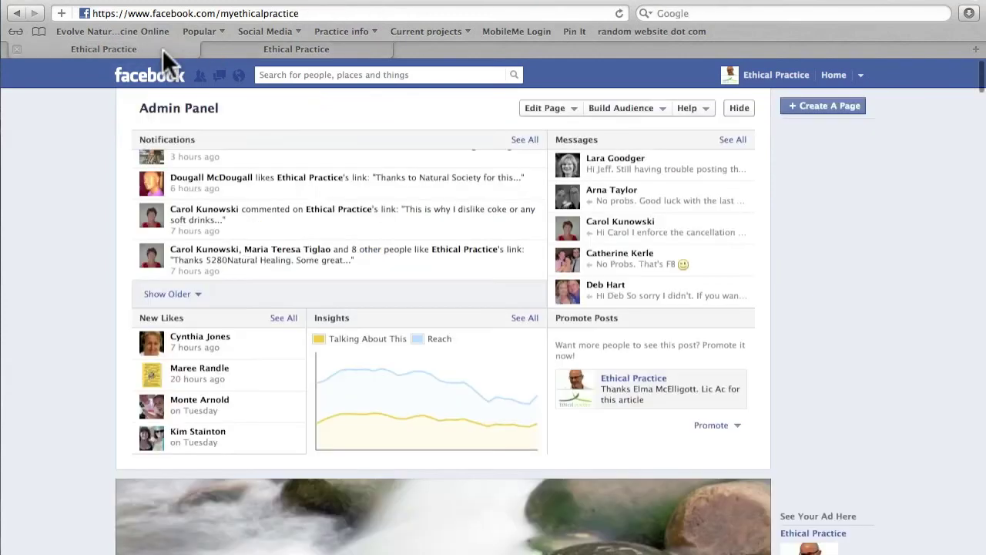
pyautogui.scroll(-9, 78, 313)
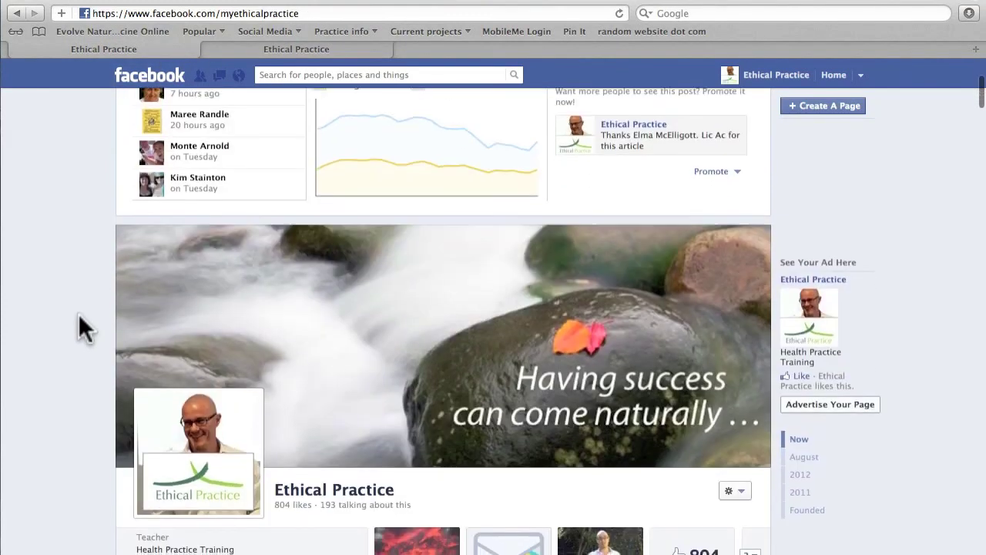